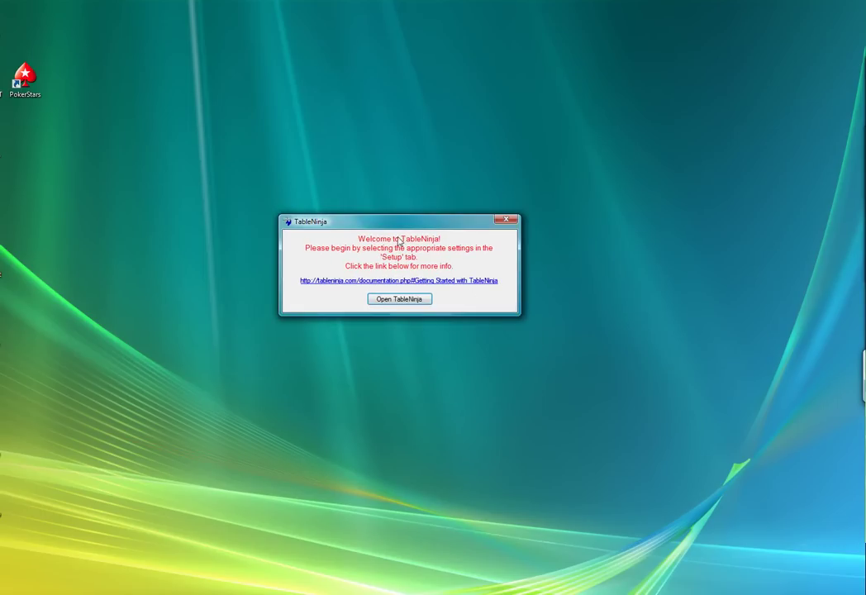
# Open the main TableNinja window and set the Windows Vista theme to Aero.
pyautogui.click(399, 298)
pyautogui.moveTo(254, 78); pyautogui.dragTo(429, 158)
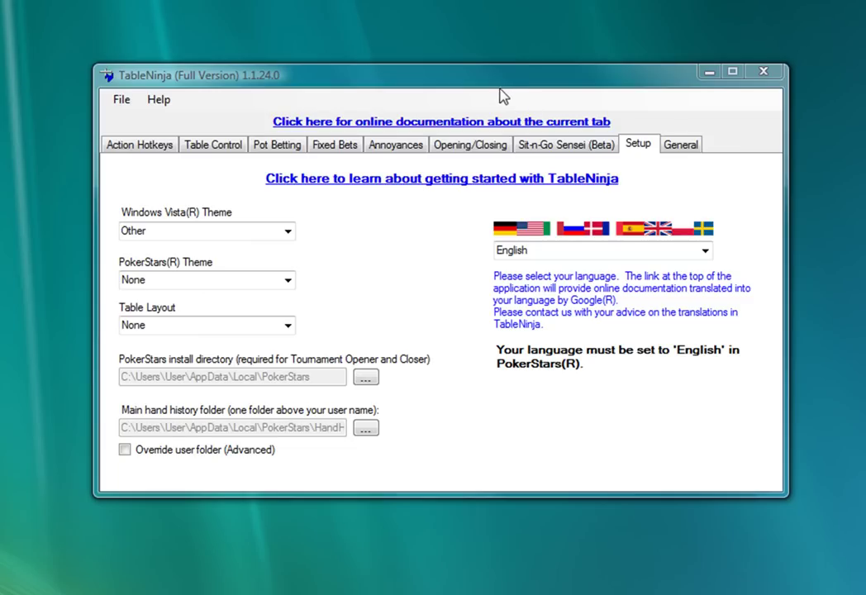
pyautogui.moveTo(497, 84); pyautogui.dragTo(465, 124)
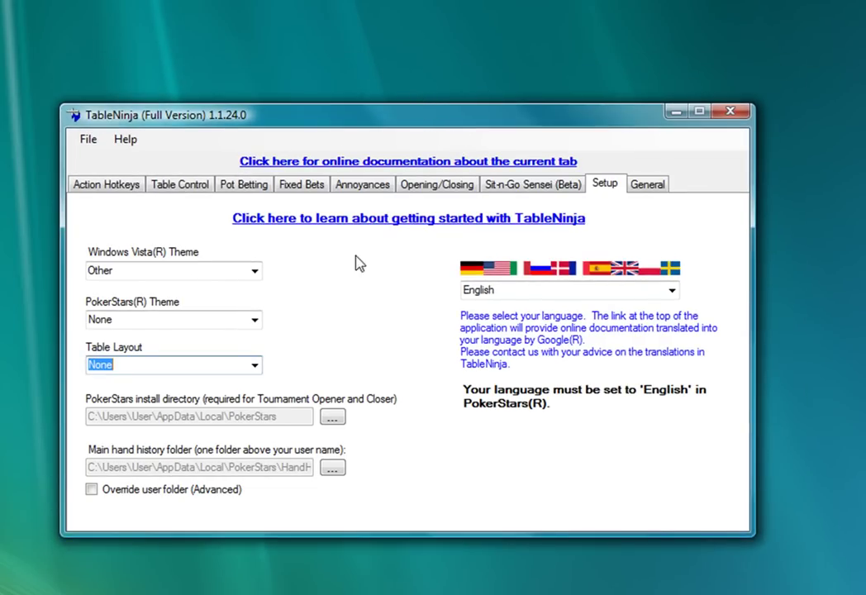
pyautogui.click(253, 273)
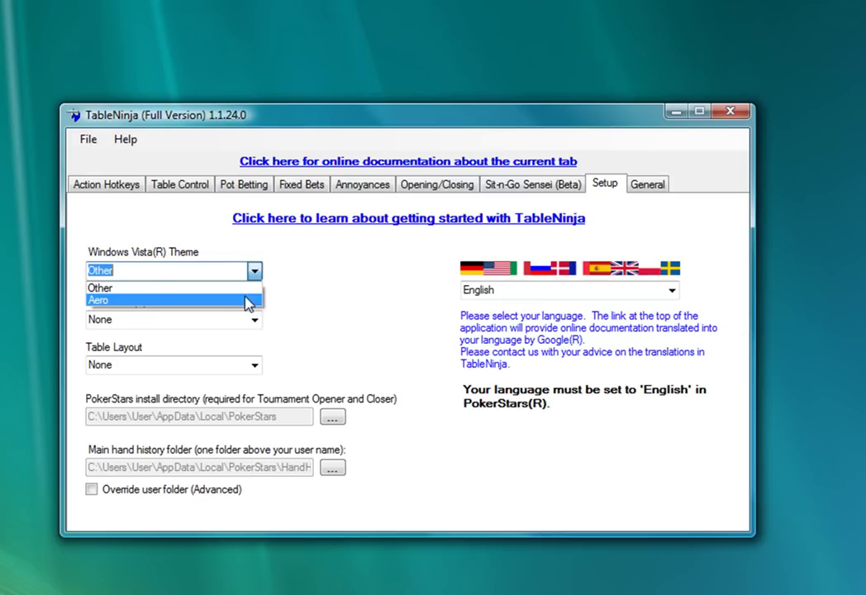
pyautogui.click(245, 300)
# Set the PokerStars theme to HyperSimple and the table layout to NoOverlap.
pyautogui.click(254, 323)
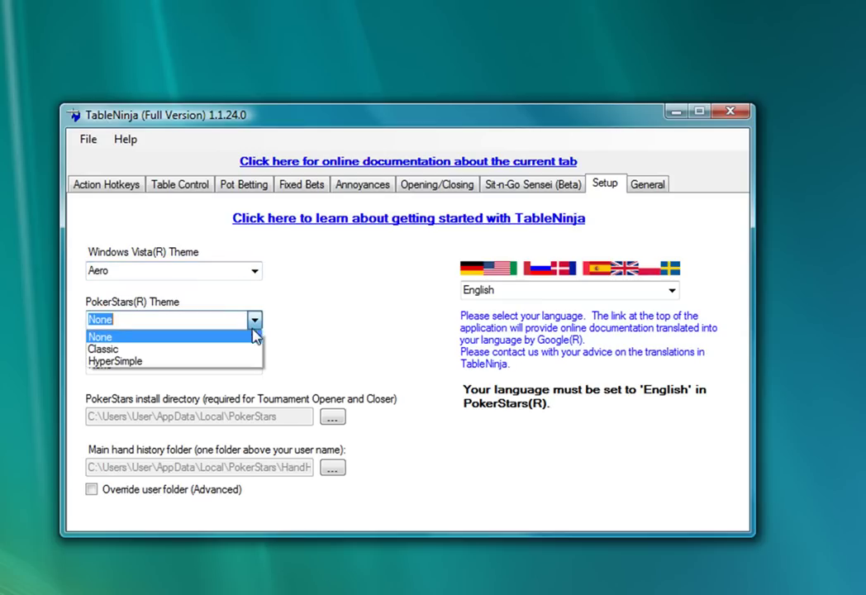
pyautogui.click(246, 362)
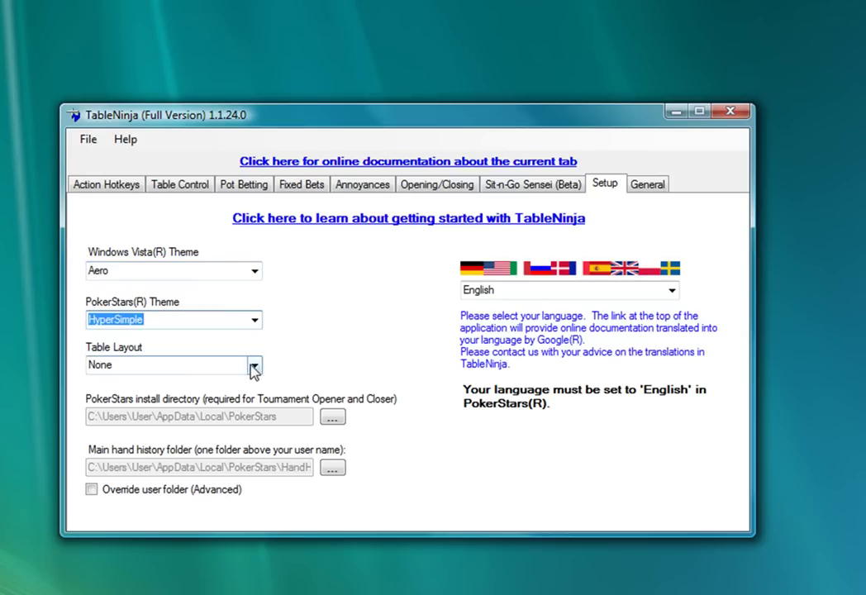
pyautogui.click(253, 366)
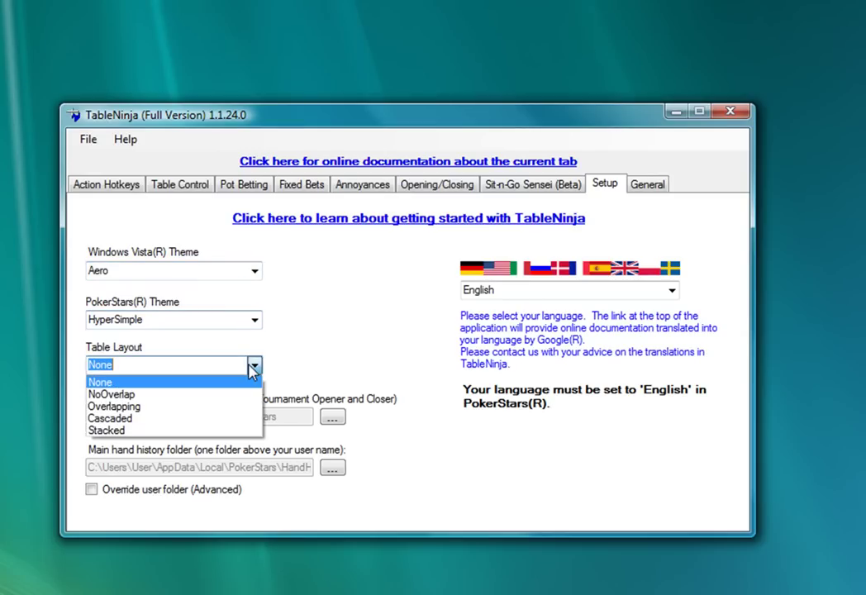
pyautogui.click(113, 396)
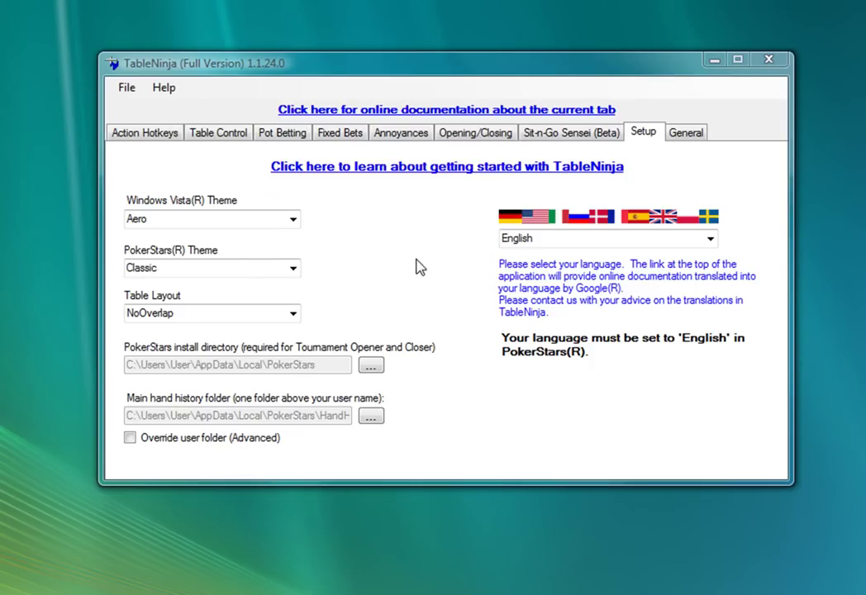
# Assign the right mouse button as the AA Check/Fold hotkey in the advance action hotkeys.
pyautogui.click(145, 136)
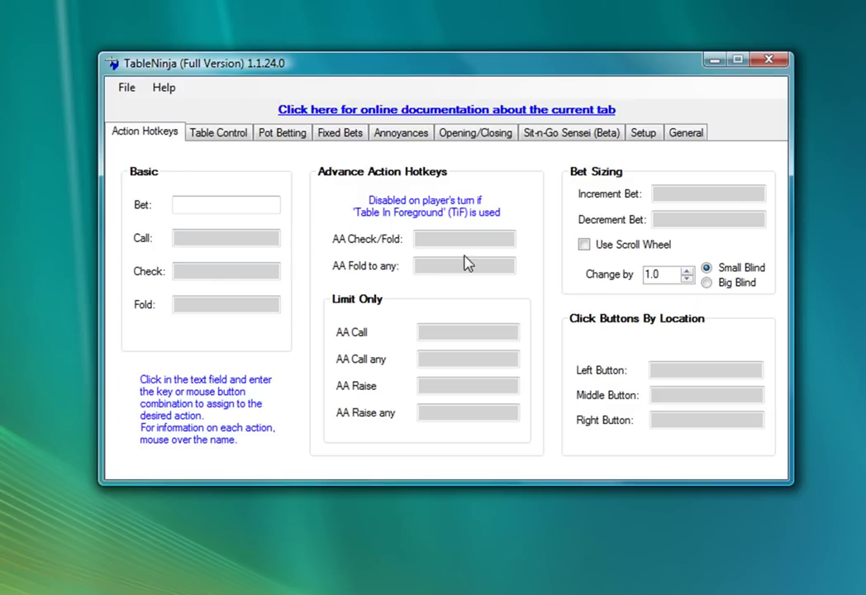
pyautogui.click(452, 238)
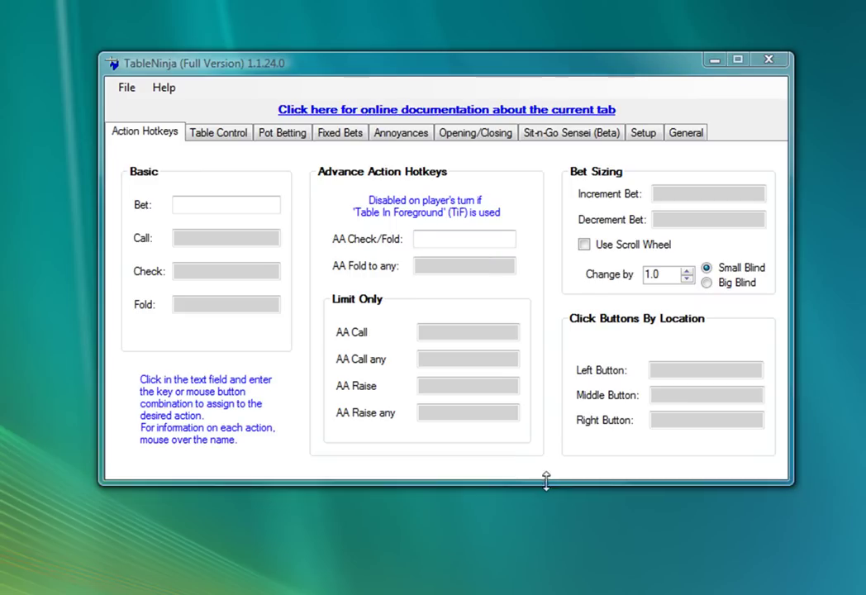
pyautogui.click(438, 241)
pyautogui.rightClick(441, 240)
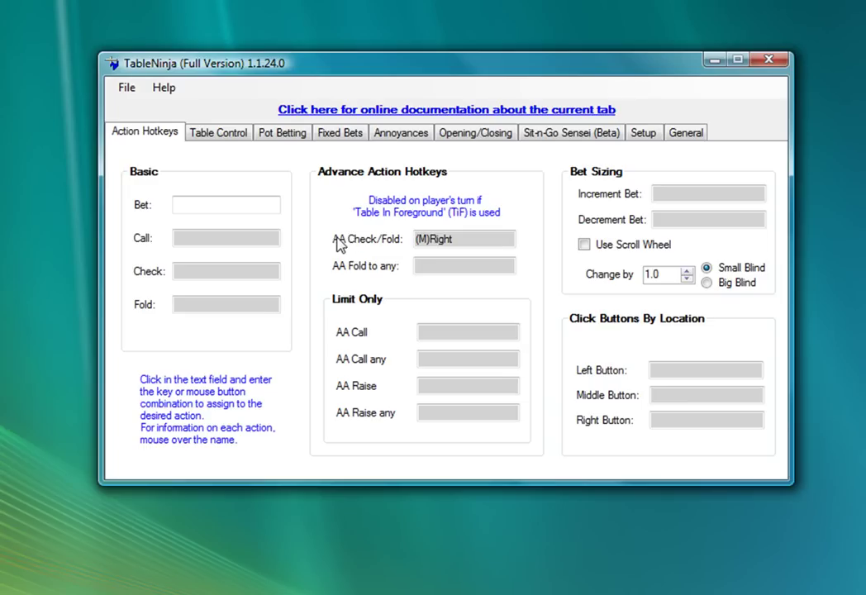
# Assign the basic action hotkeys: A for Bet, S for Call, D for Check and F for Fold.
pyautogui.press('a')
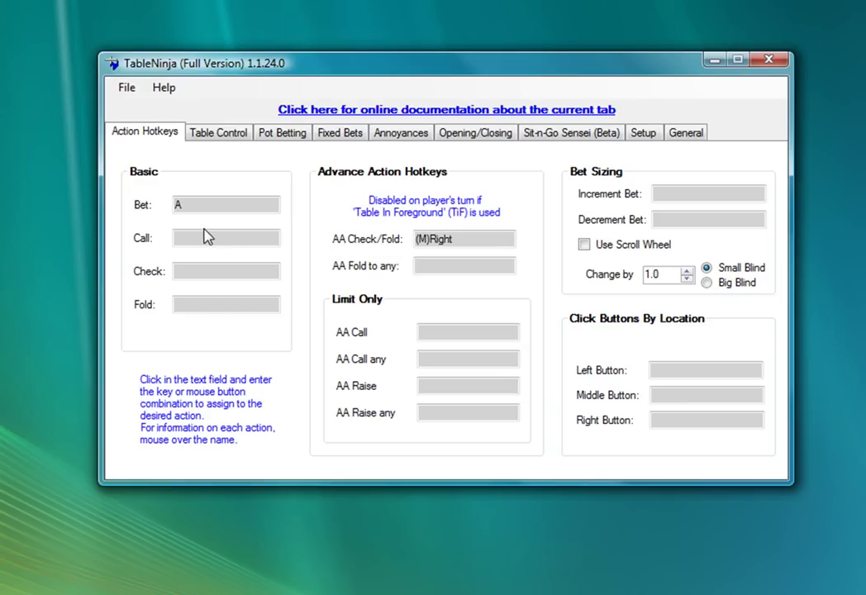
pyautogui.click(202, 237)
pyautogui.press('s')
pyautogui.click(195, 270)
pyautogui.press('d')
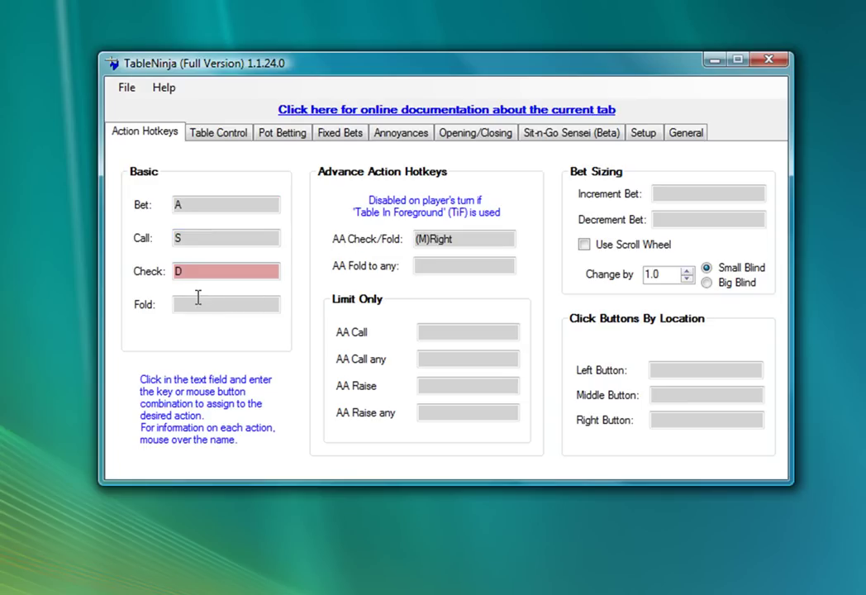
pyautogui.click(201, 302)
pyautogui.press('f')
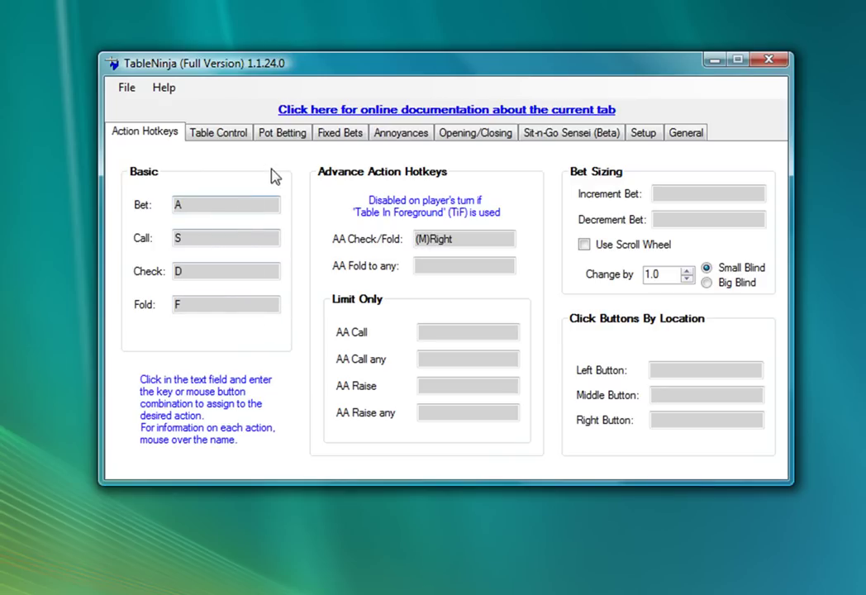
# Set the table control mode to Table Under Mouse and assign the tilde key to cycle to the "First in Line" table.
pyautogui.click(219, 137)
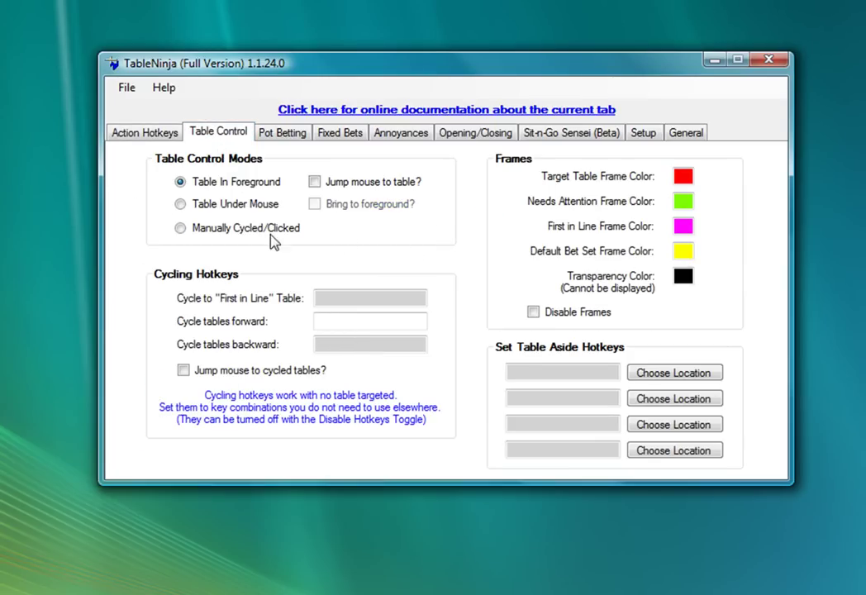
pyautogui.click(188, 213)
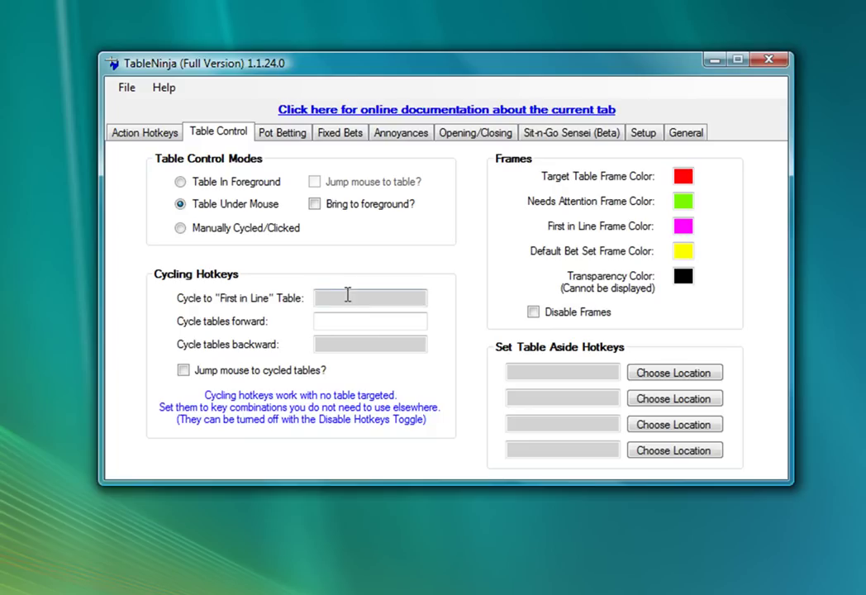
pyautogui.click(347, 295)
pyautogui.press('`')
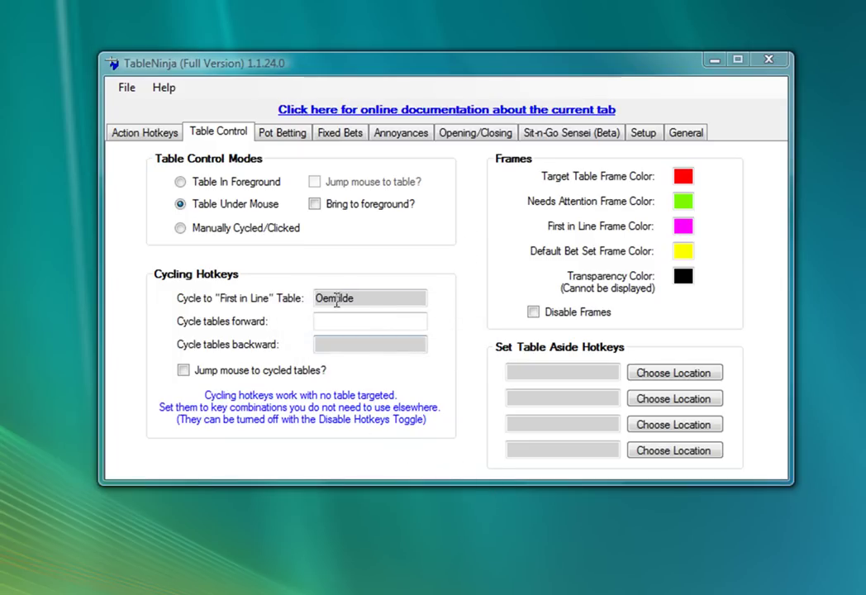
# Set the default pre-flop bet to 4 big blinds plus 1 per limper.
pyautogui.click(286, 137)
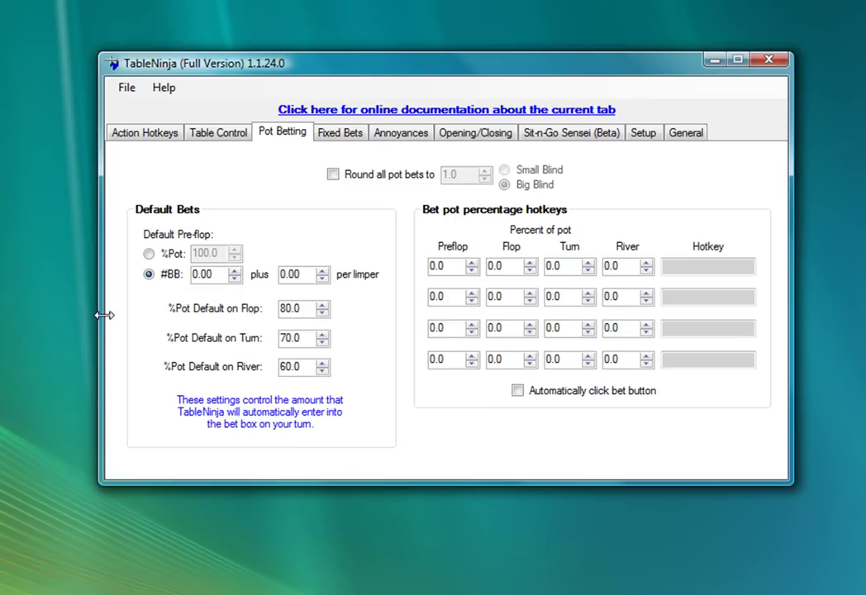
pyautogui.write('4')
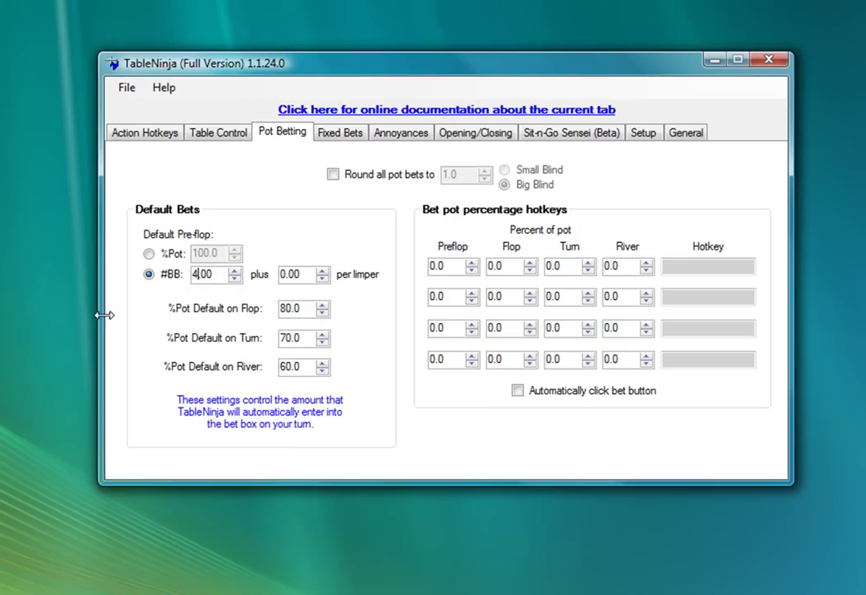
pyautogui.click(322, 271)
pyautogui.click(321, 271)
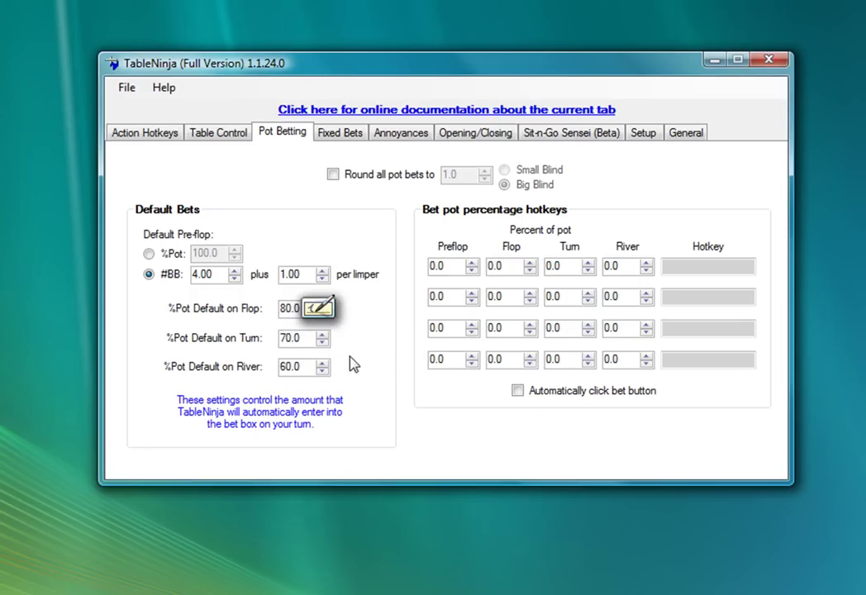
# Set the default pot bets to 75% on the turn and 70% on the river, and round all pot bets to 1.0 small blind.
pyautogui.doubleClick(286, 338)
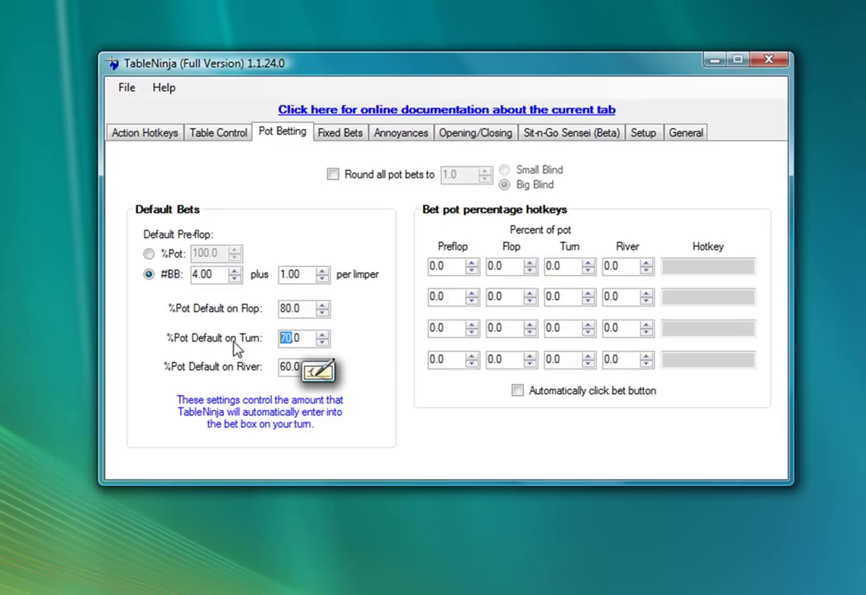
pyautogui.write('75')
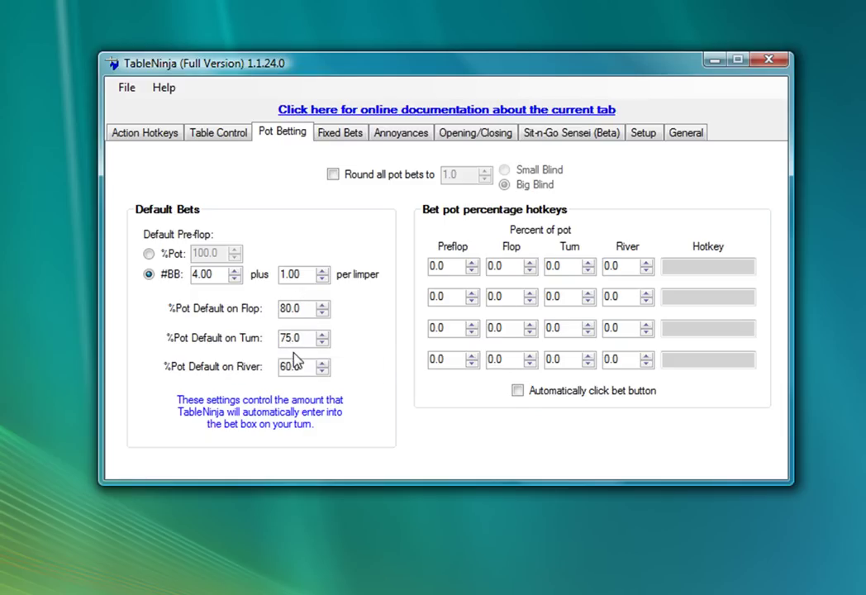
pyautogui.doubleClick(286, 366)
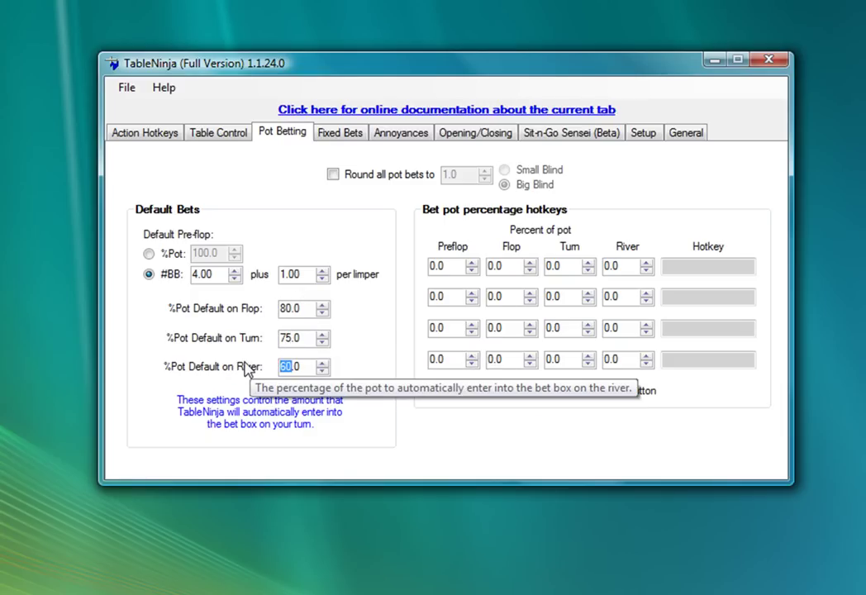
pyautogui.write('70')
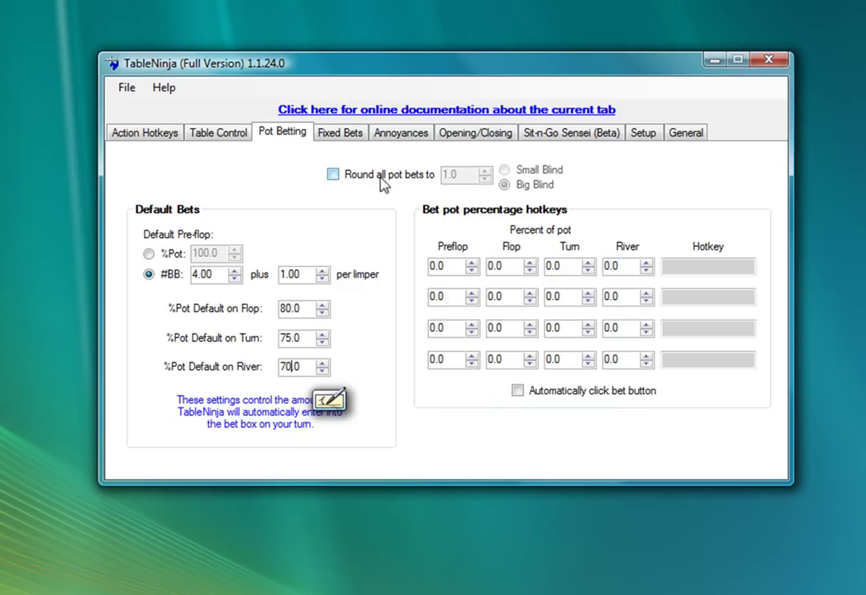
pyautogui.click(404, 176)
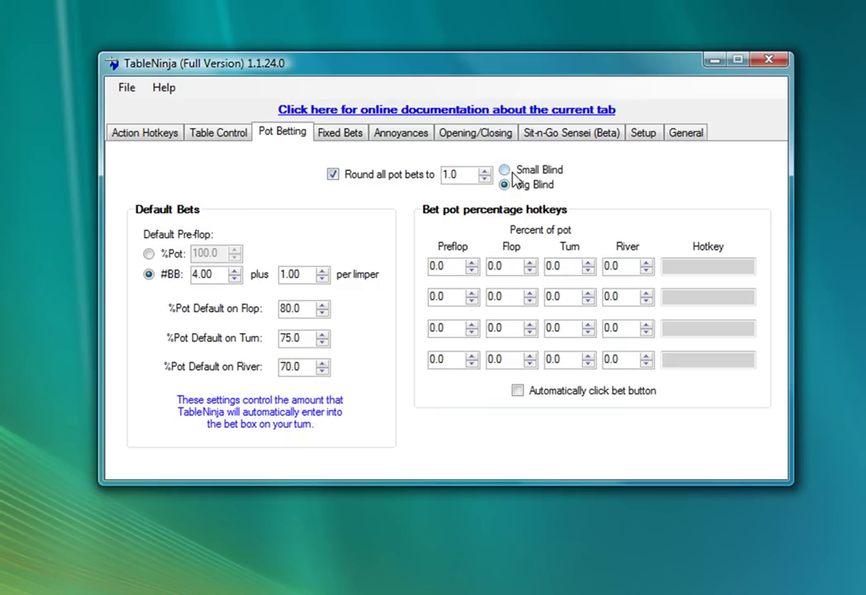
pyautogui.click(511, 171)
# Enable automatic Time Bank clicking and assign 1 as the hotkey for sitting out the next BIG blind on all tables.
pyautogui.click(405, 136)
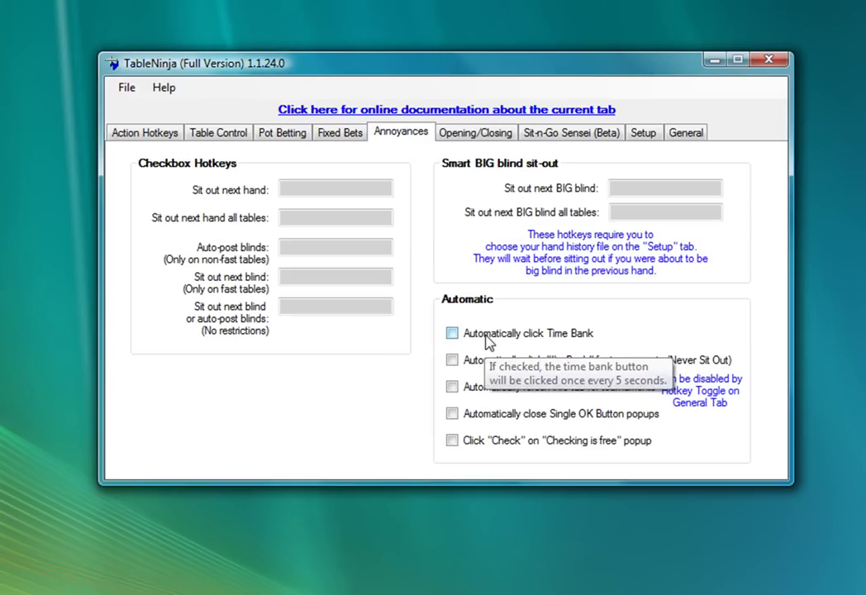
pyautogui.click(452, 335)
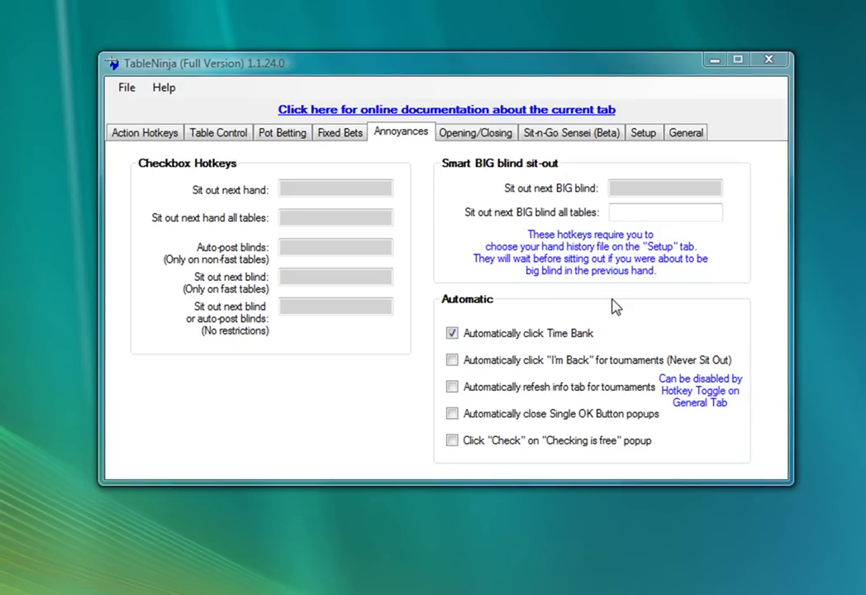
pyautogui.click(635, 212)
pyautogui.press('1')
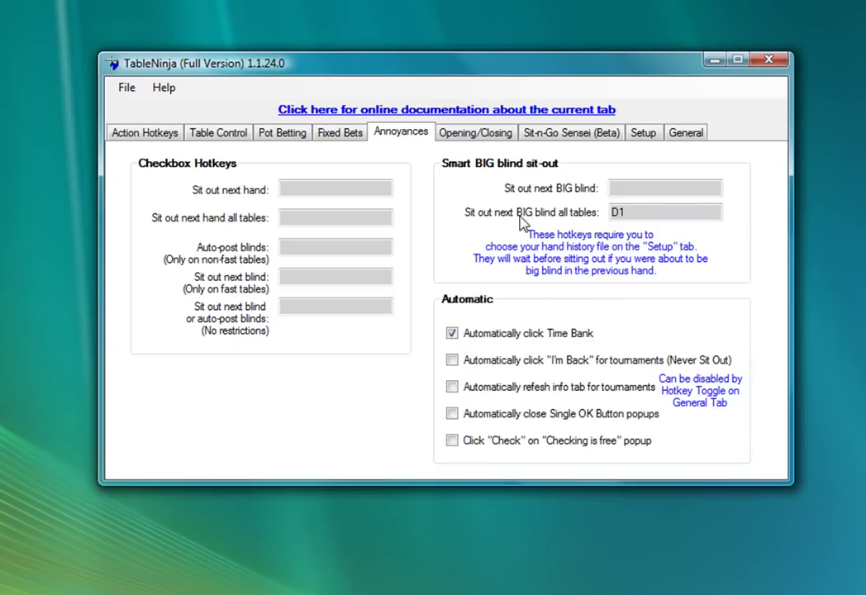
pyautogui.moveTo(535, 221)
# For cash games, enable automatically taking a seat and automatically handling the 'Buy-in' popup.
pyautogui.click(476, 135)
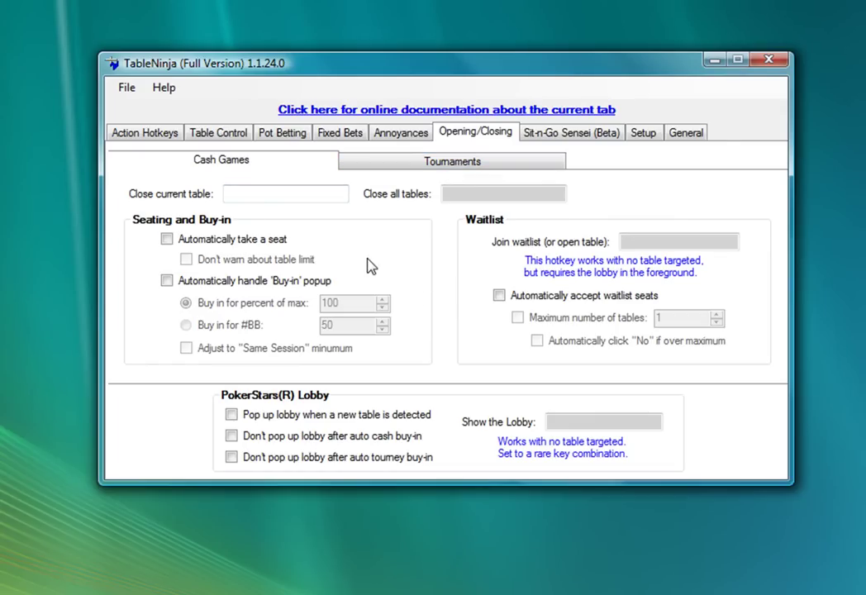
pyautogui.click(167, 241)
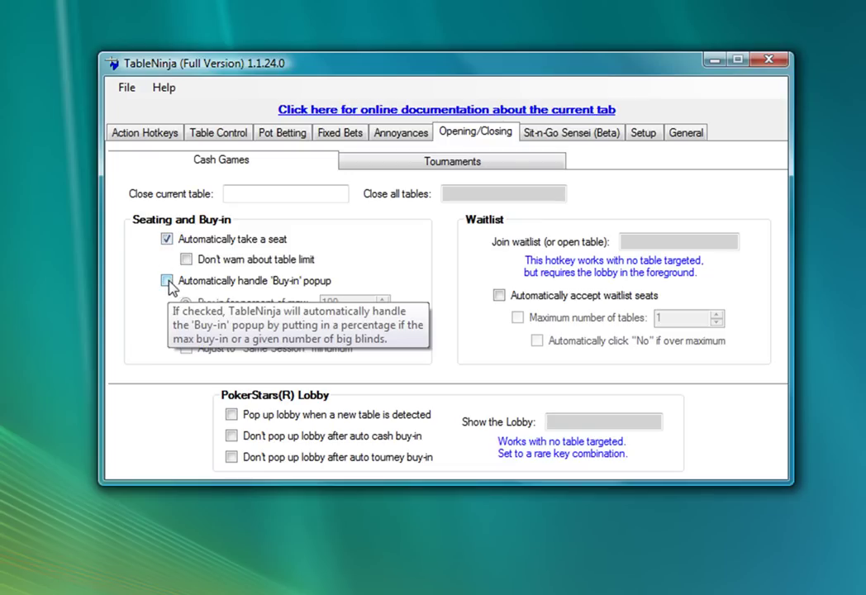
pyautogui.click(167, 281)
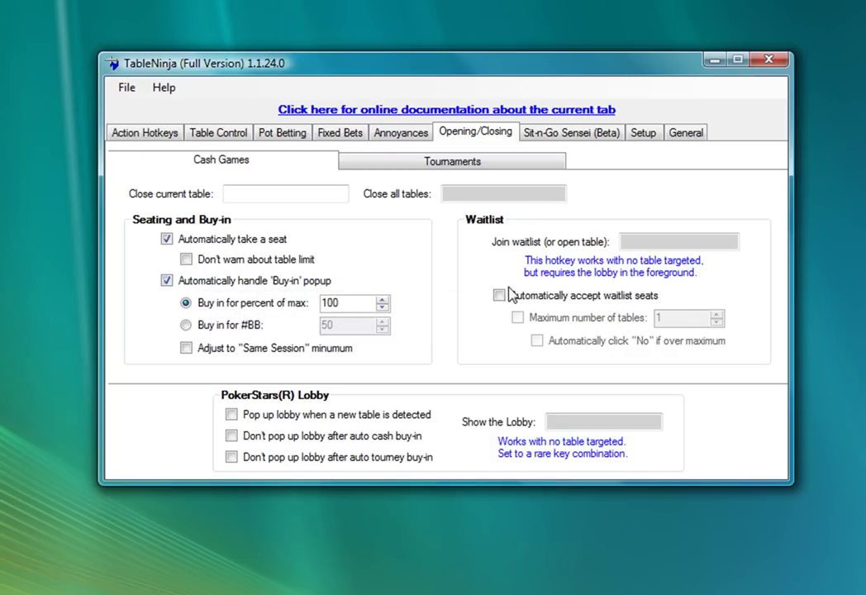
# Assign 2 as the hotkey for closing all cash game tables.
pyautogui.click(464, 195)
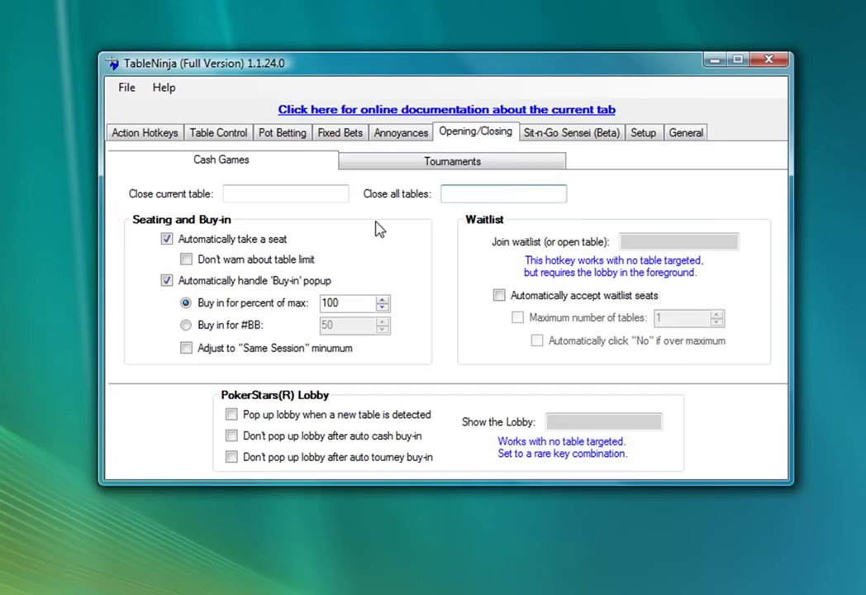
pyautogui.press('2')
pyautogui.moveTo(401, 203)
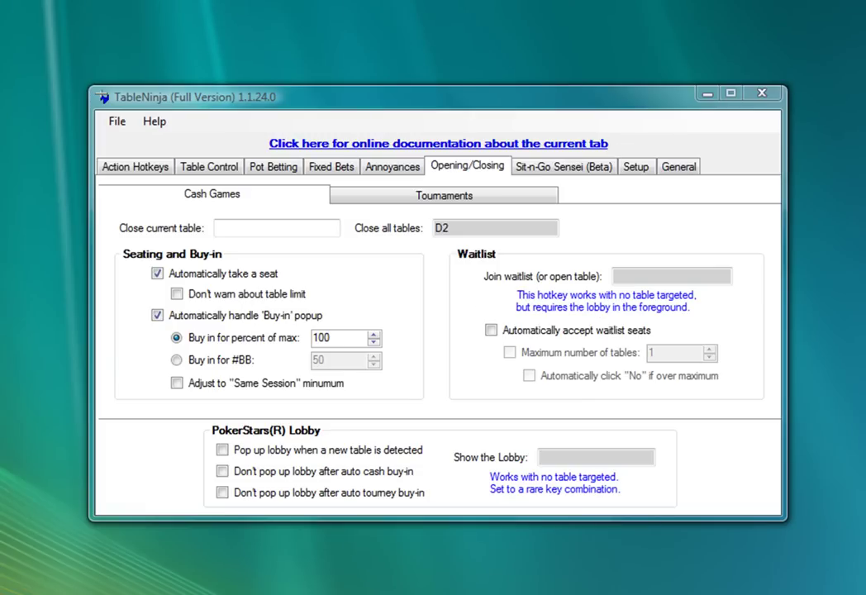
# Assign 3 as the Disable Hotkeys Toggle in the general settings.
pyautogui.click(676, 171)
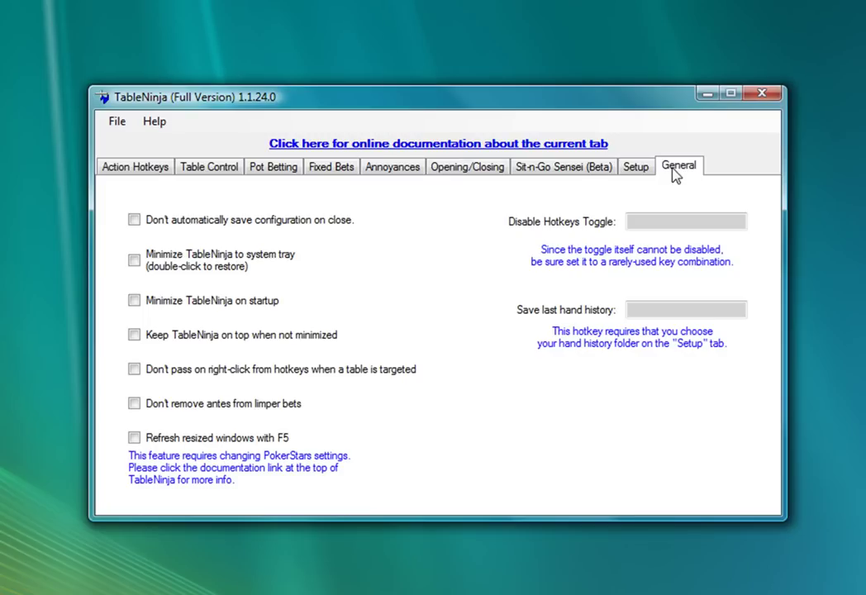
pyautogui.click(652, 218)
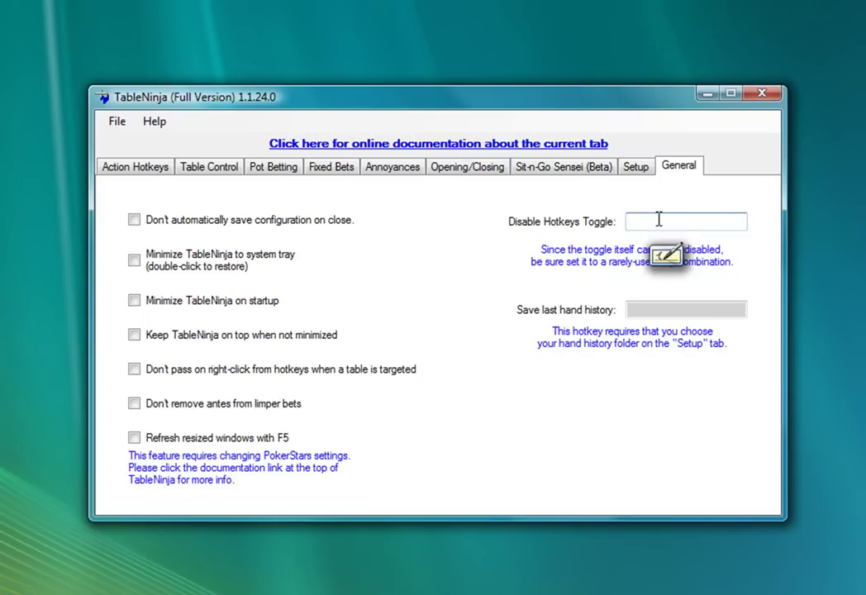
pyautogui.press('3')
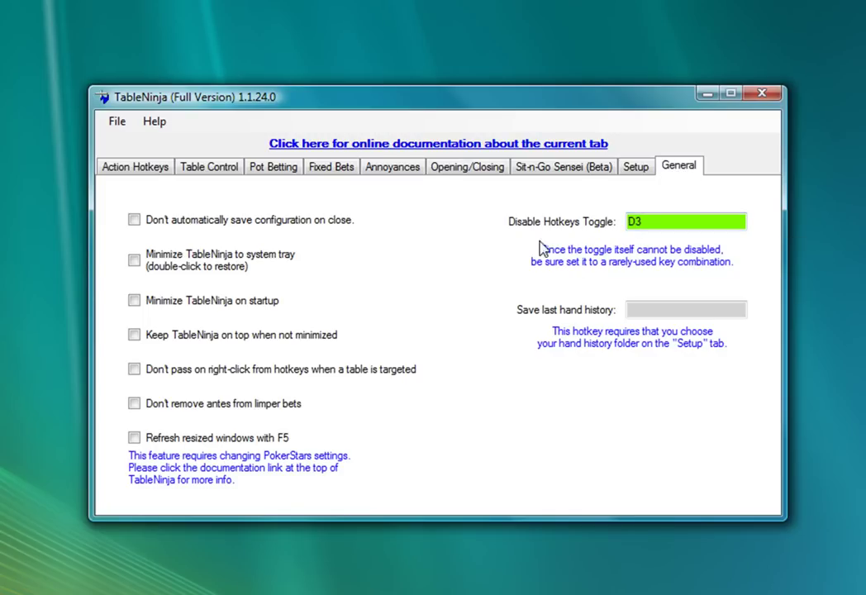
# Test the Disable Hotkeys Toggle by switching all hotkeys off and back on.
pyautogui.press('3')
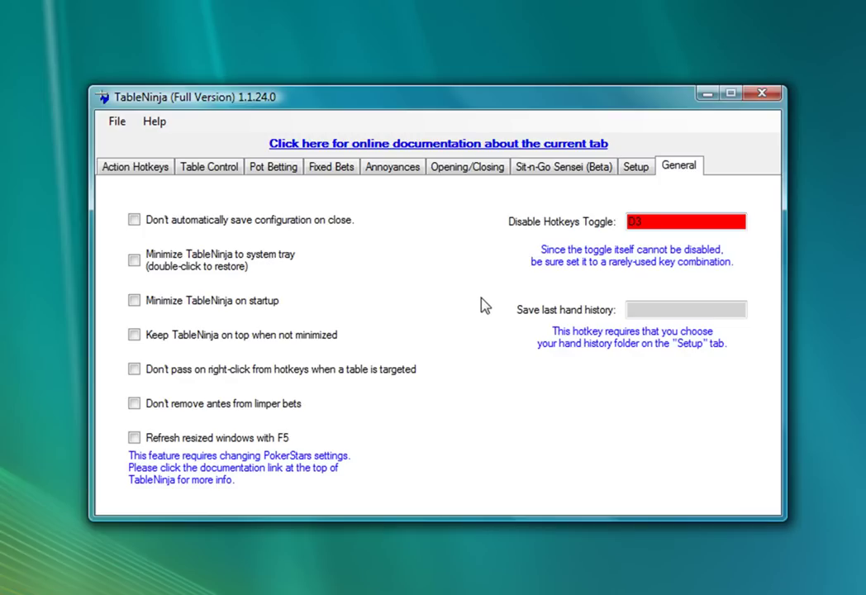
pyautogui.press('3')
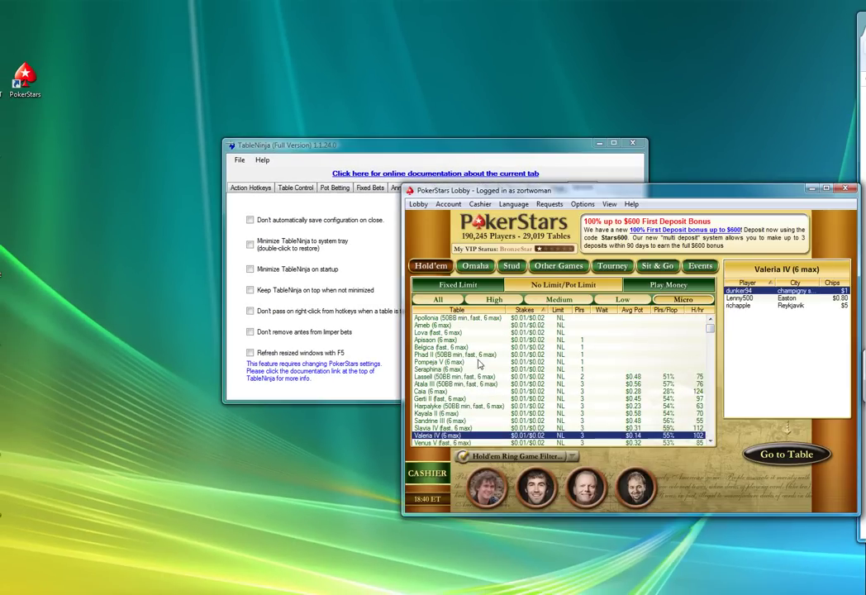
# Switch to the PokerStars lobby and open the $0.01/$0.02 tables Kayala II, Draco II, Gerti II and Papagena VII.
pyautogui.doubleClick(598, 406)
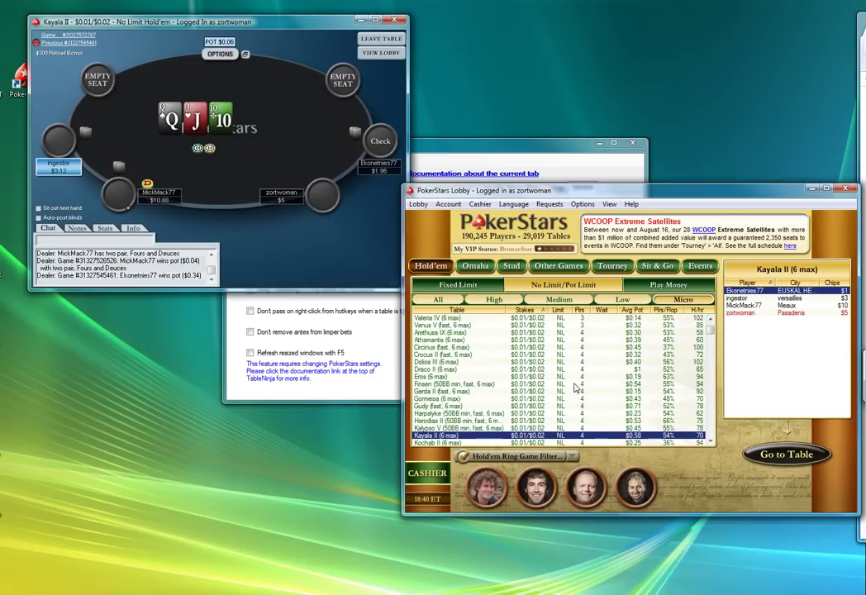
pyautogui.doubleClick(586, 369)
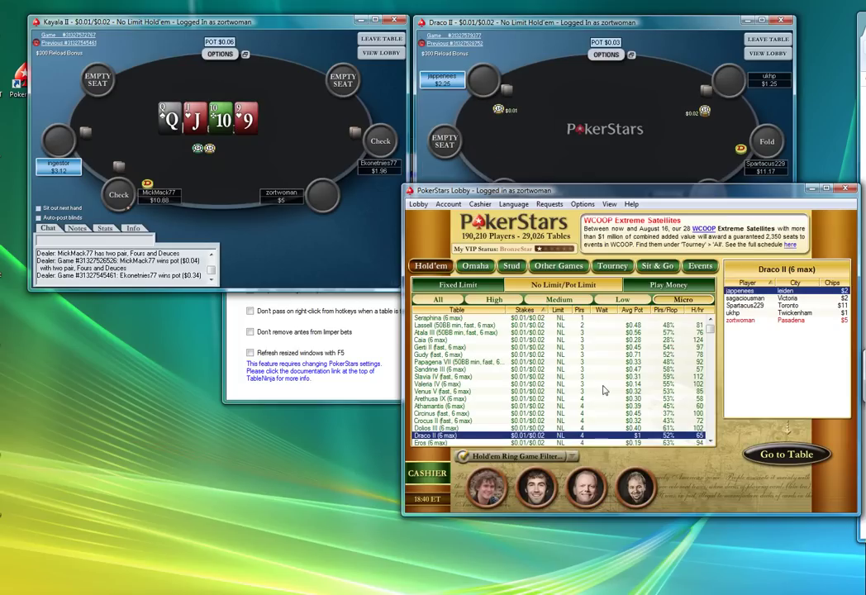
pyautogui.doubleClick(611, 362)
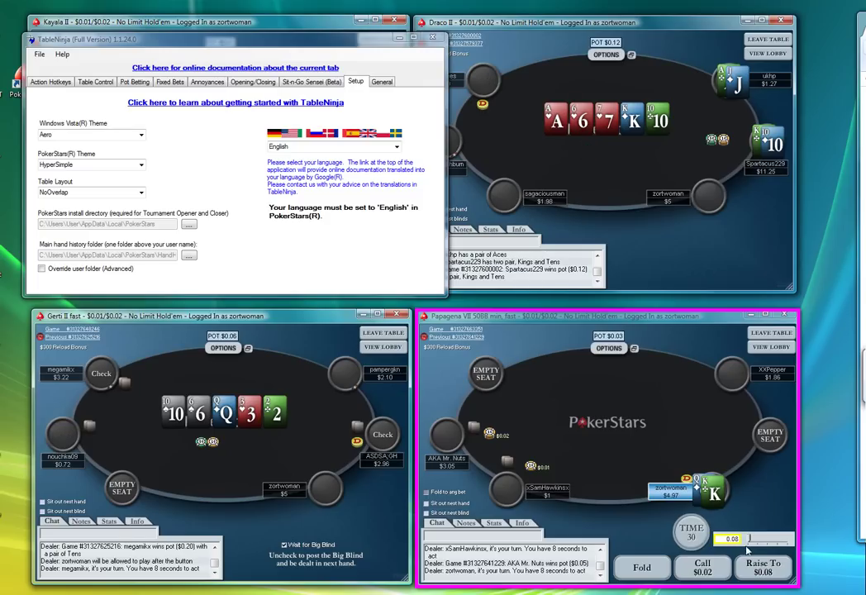
# Raise to $0.08 at the Papagena VII table and enable auto-posting of blinds at the Draco II table.
pyautogui.press('r')
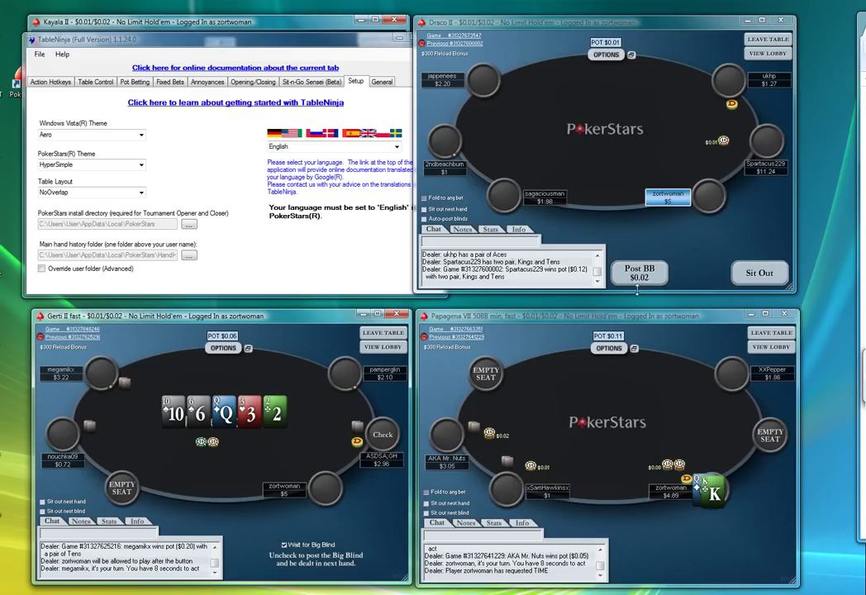
pyautogui.click(460, 220)
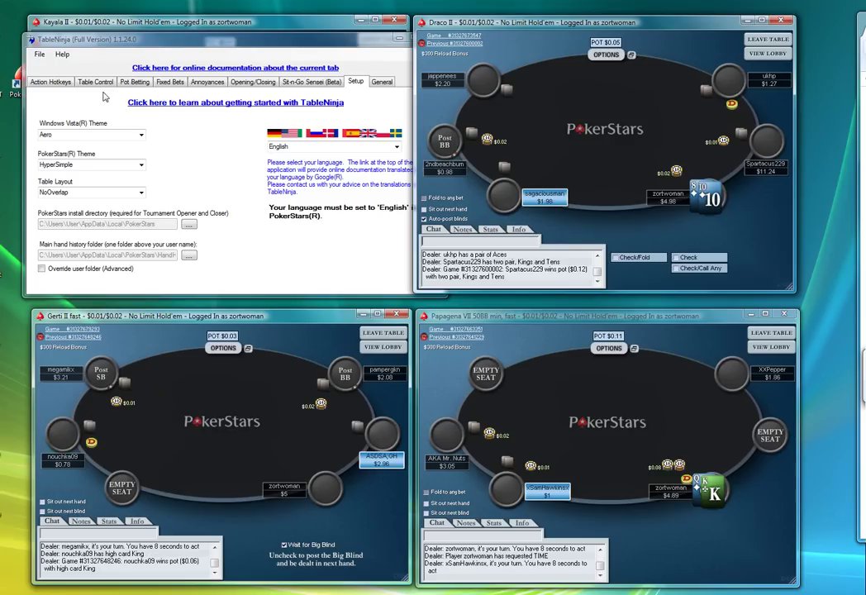
# Consult the action hotkeys to select advance Check/Fold at Draco II, and raise to $0.08 at Kayala II.
pyautogui.click(51, 83)
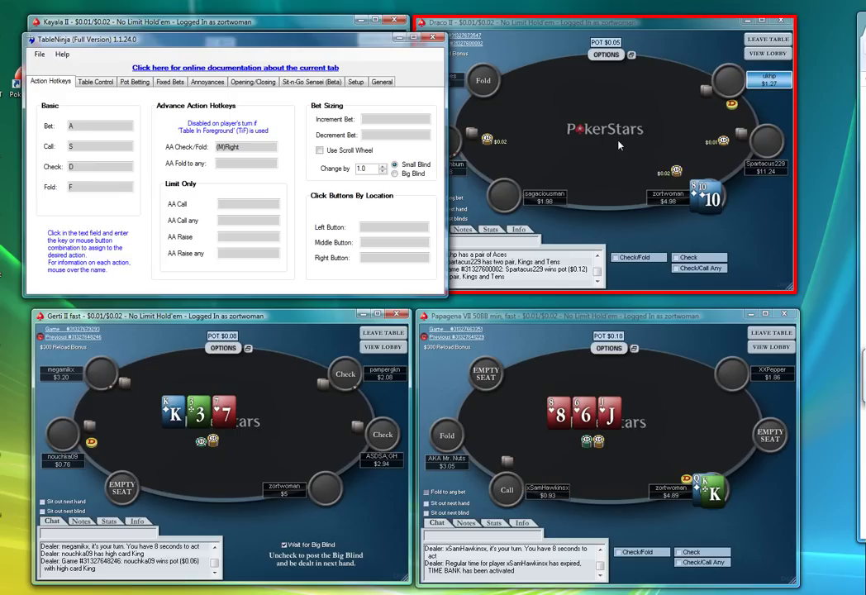
pyautogui.rightClick(621, 147)
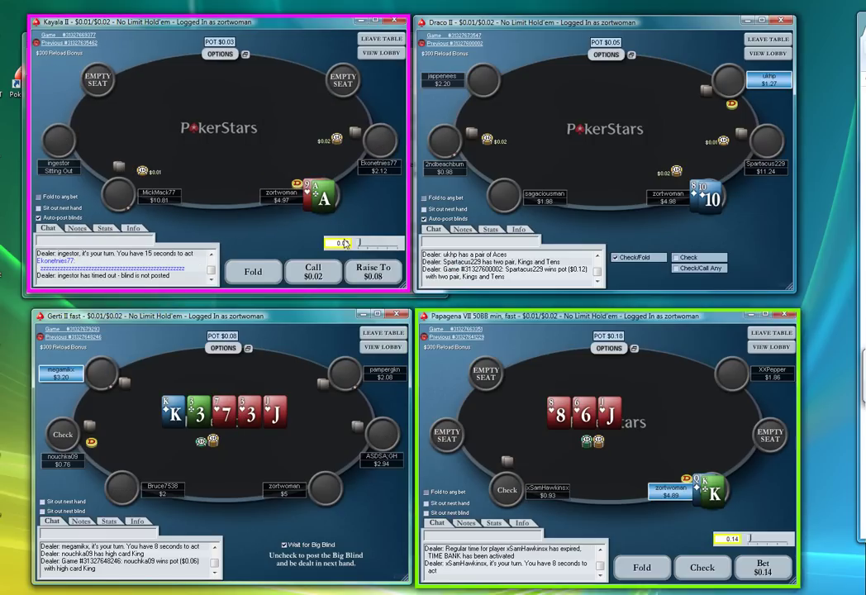
pyautogui.press('r')
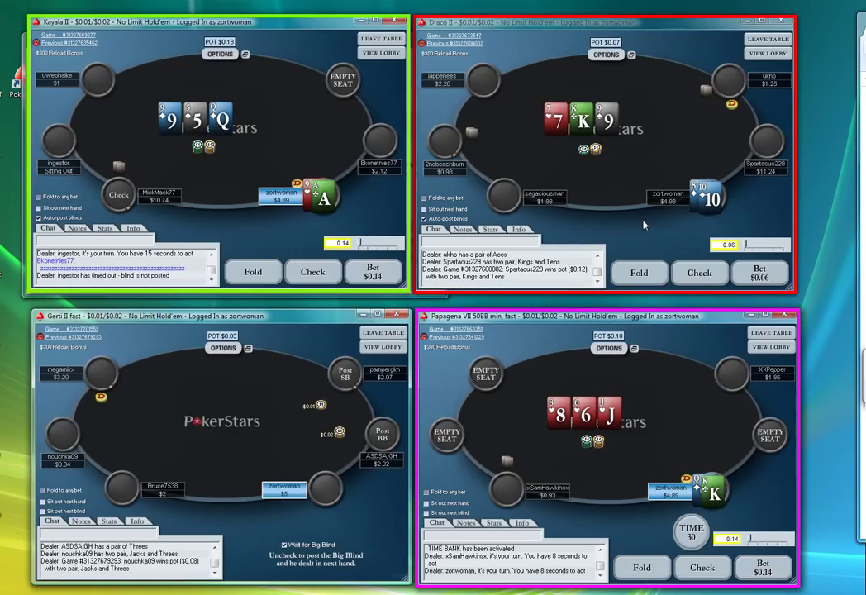
# Bet $0.06 on the flop at Draco II and check the flop at Kayala II and Papagena VII.
pyautogui.press('b')
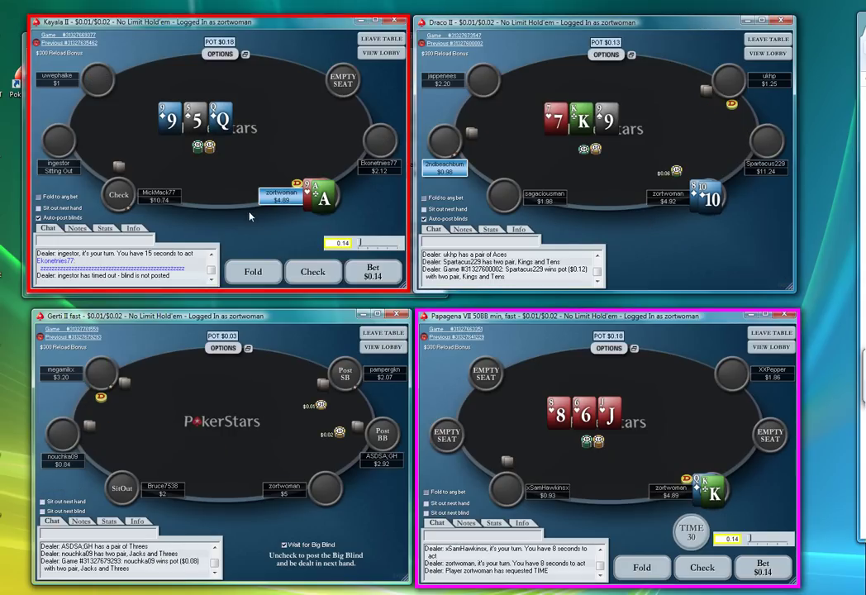
pyautogui.press('c')
pyautogui.press('c')
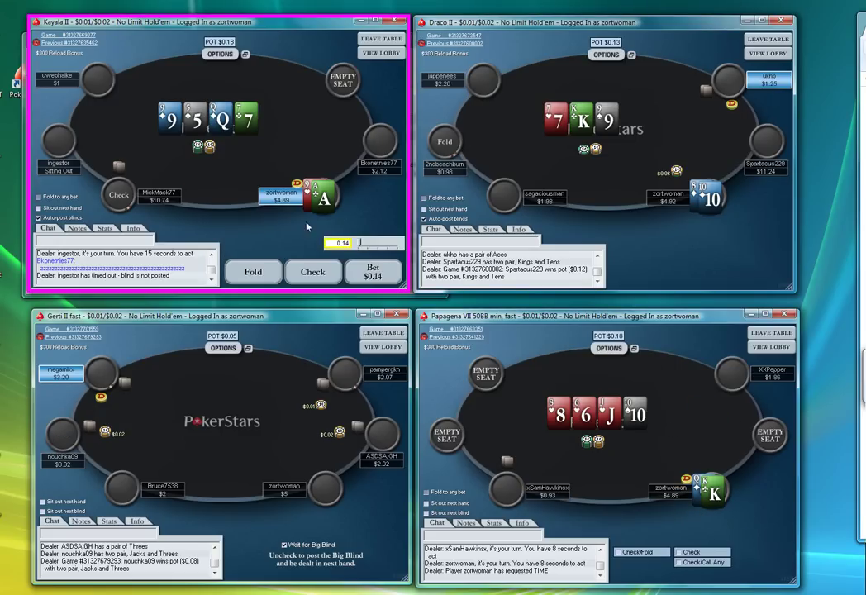
# Bet $0.14 on the turn at Kayala II, and check the following decisions at Kayala II, Draco II and Papagena VII.
pyautogui.moveTo(287, 236)
pyautogui.press('b')
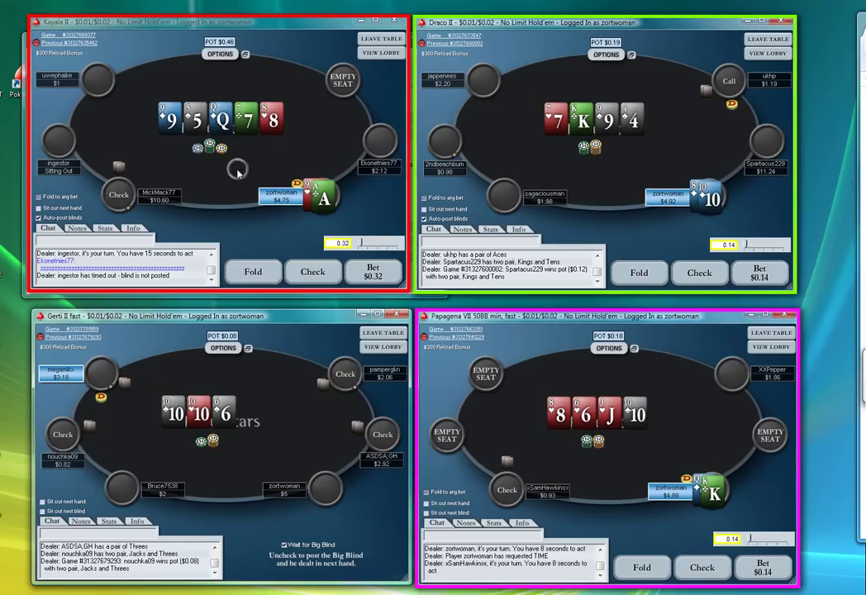
pyautogui.press('c')
pyautogui.press('c')
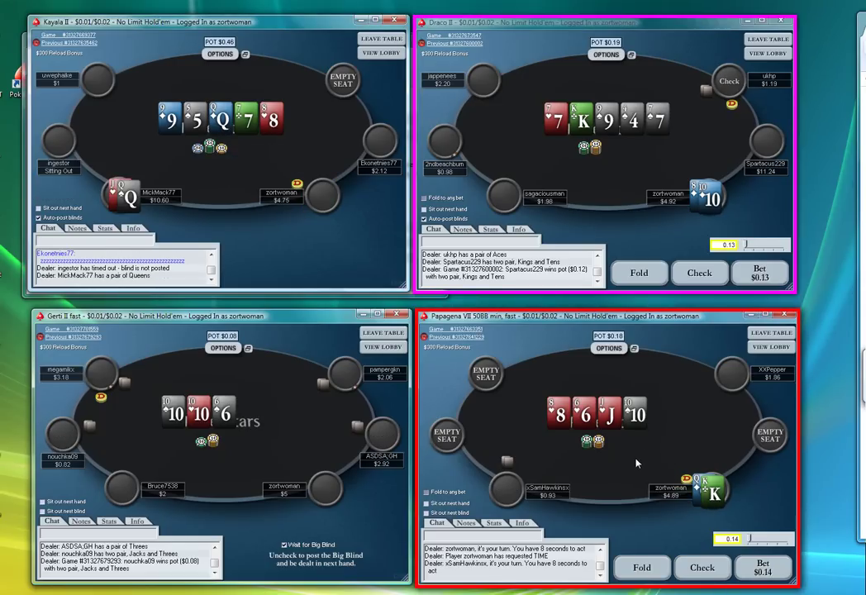
pyautogui.press('c')
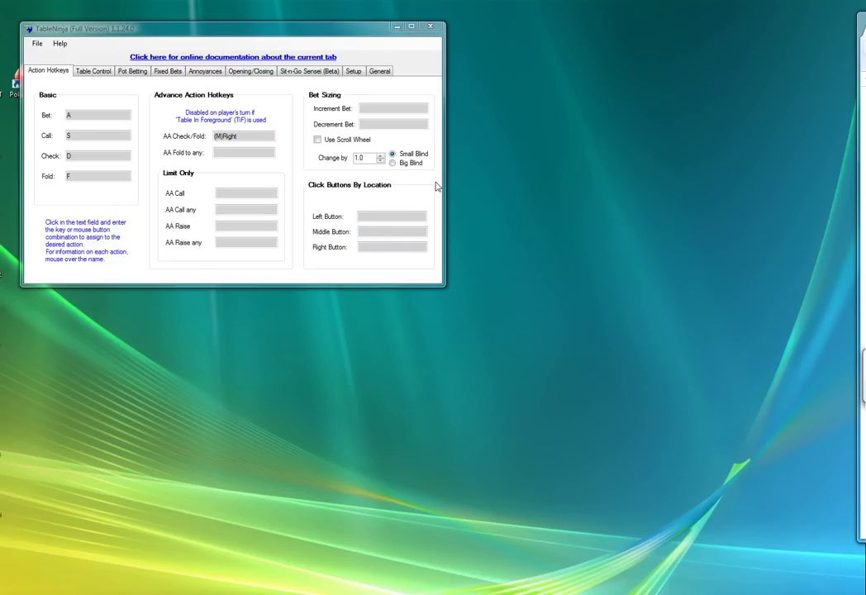
pyautogui.click(249, 72)
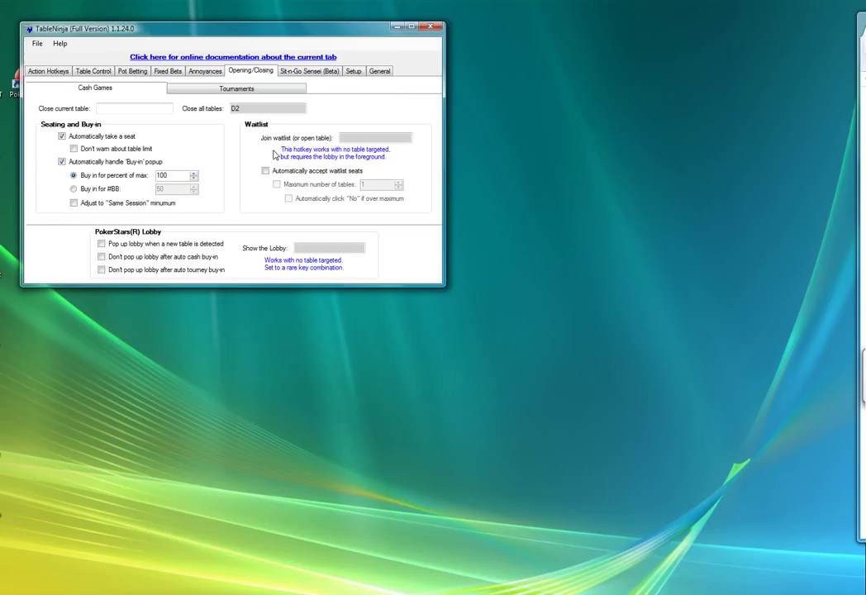
pyautogui.click(165, 73)
pyautogui.click(146, 74)
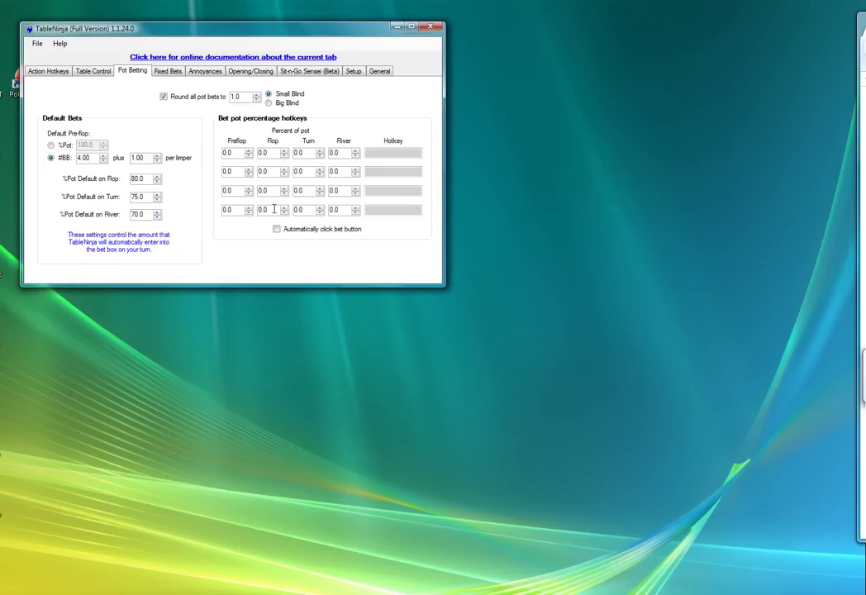
pyautogui.click(238, 74)
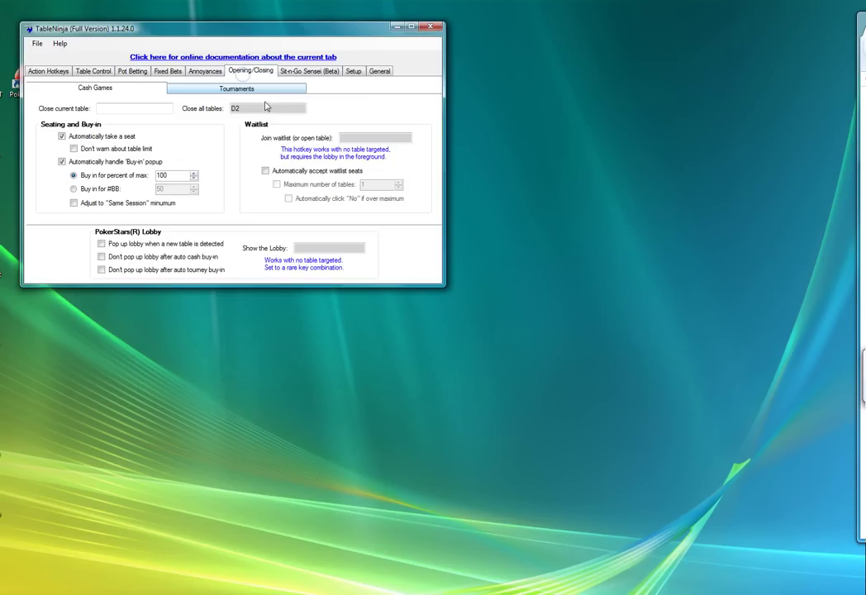
pyautogui.click(356, 387)
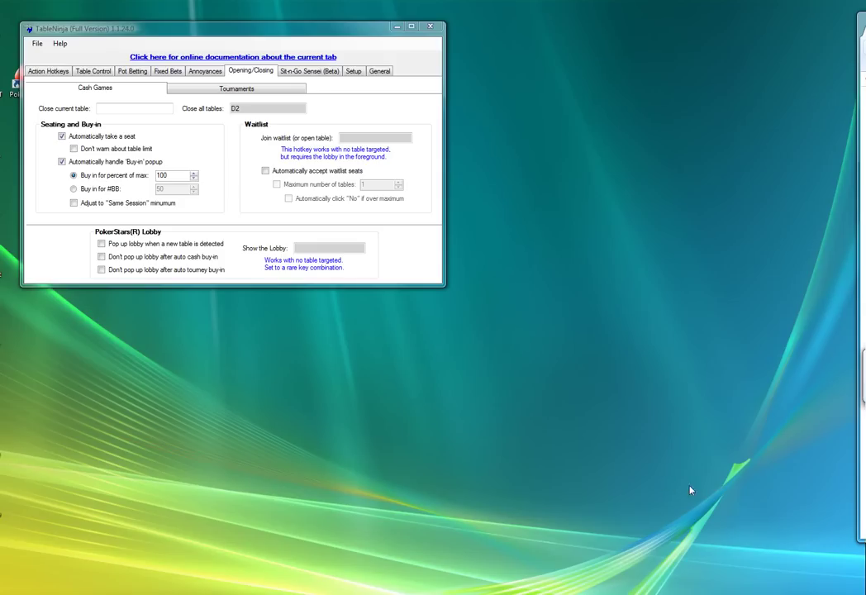